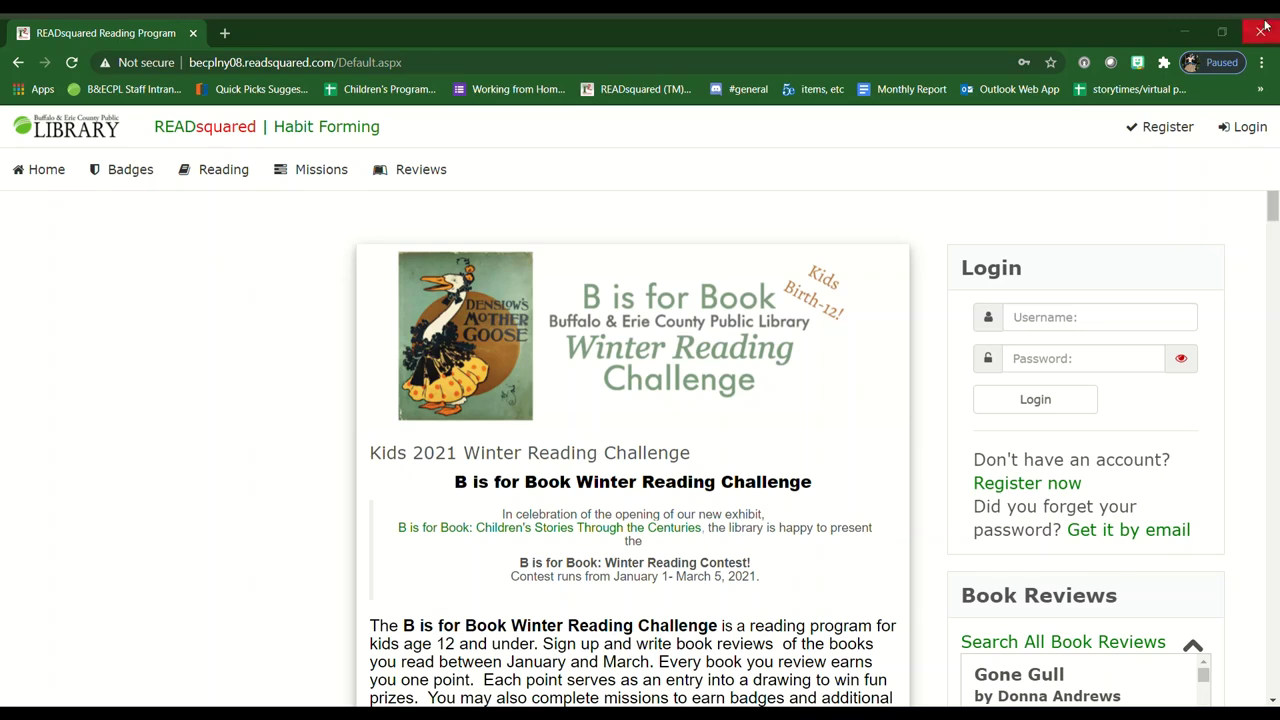
# - Start a Family Account registration with the adult in the Adult 2021 Online Winter Reading Challenge
pyautogui.click(1271, 207)
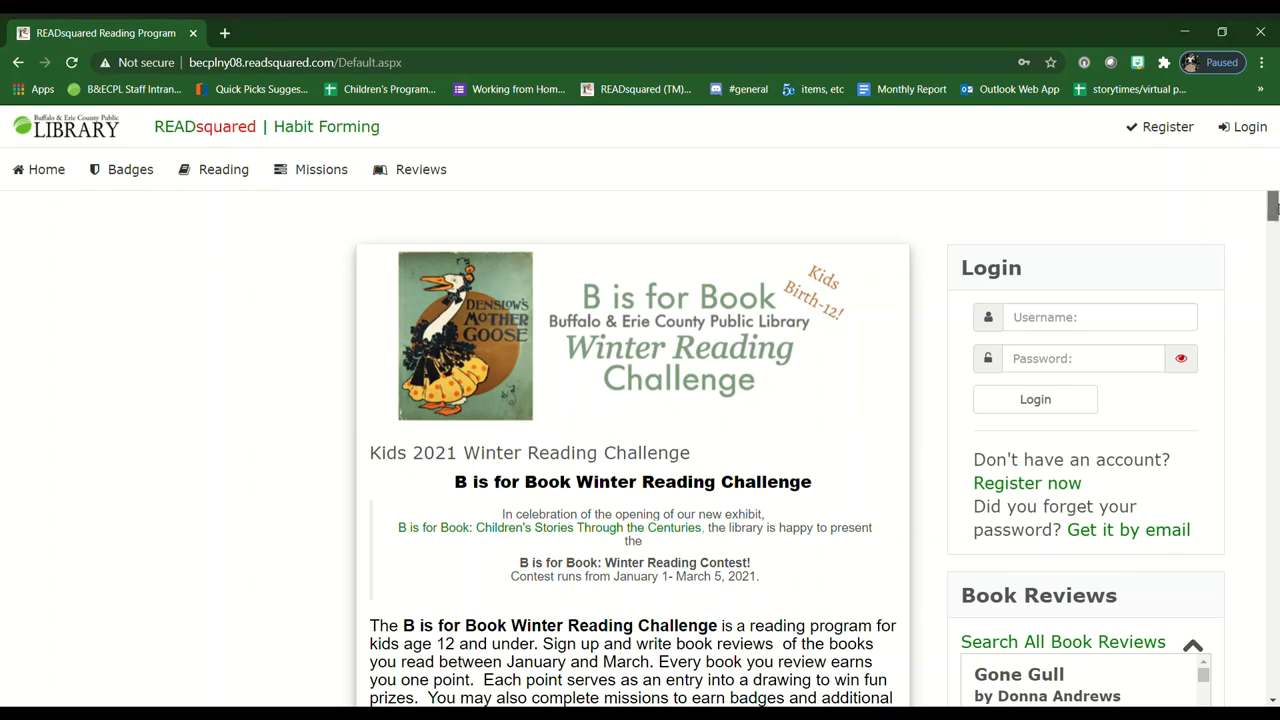
pyautogui.moveTo(1274, 207); pyautogui.dragTo(1274, 597)
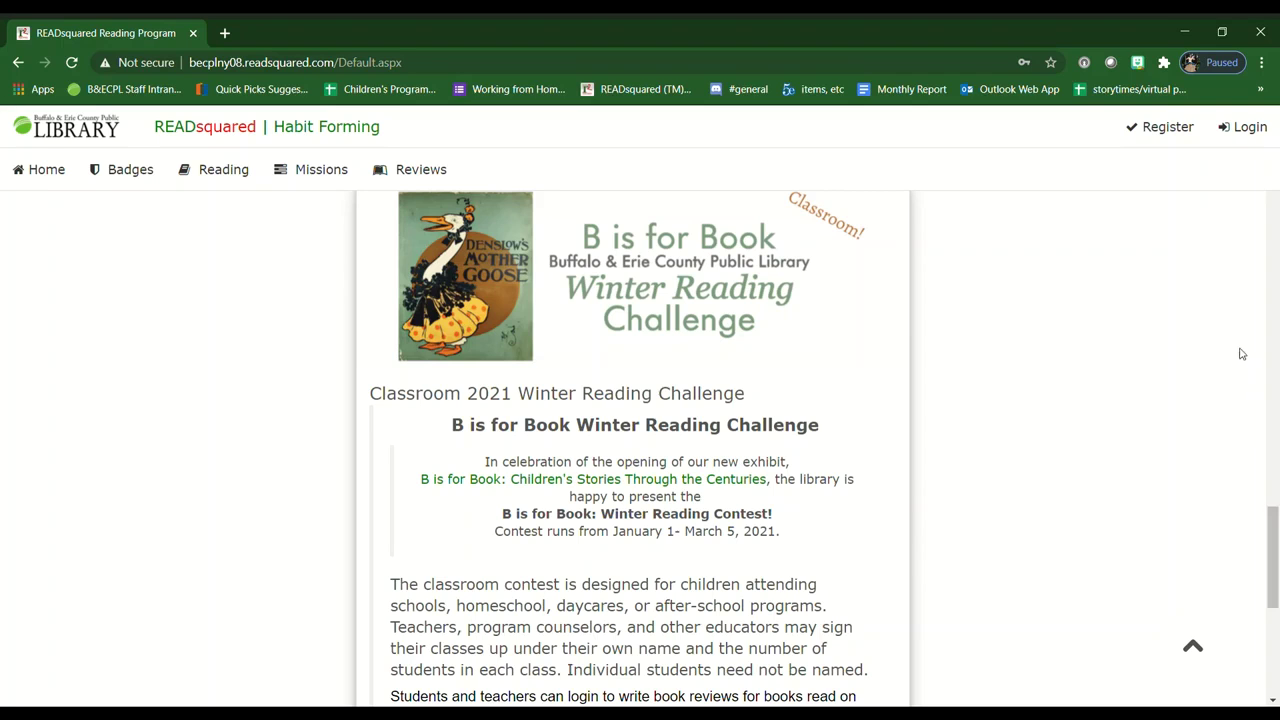
pyautogui.moveTo(1276, 543); pyautogui.dragTo(1264, 192)
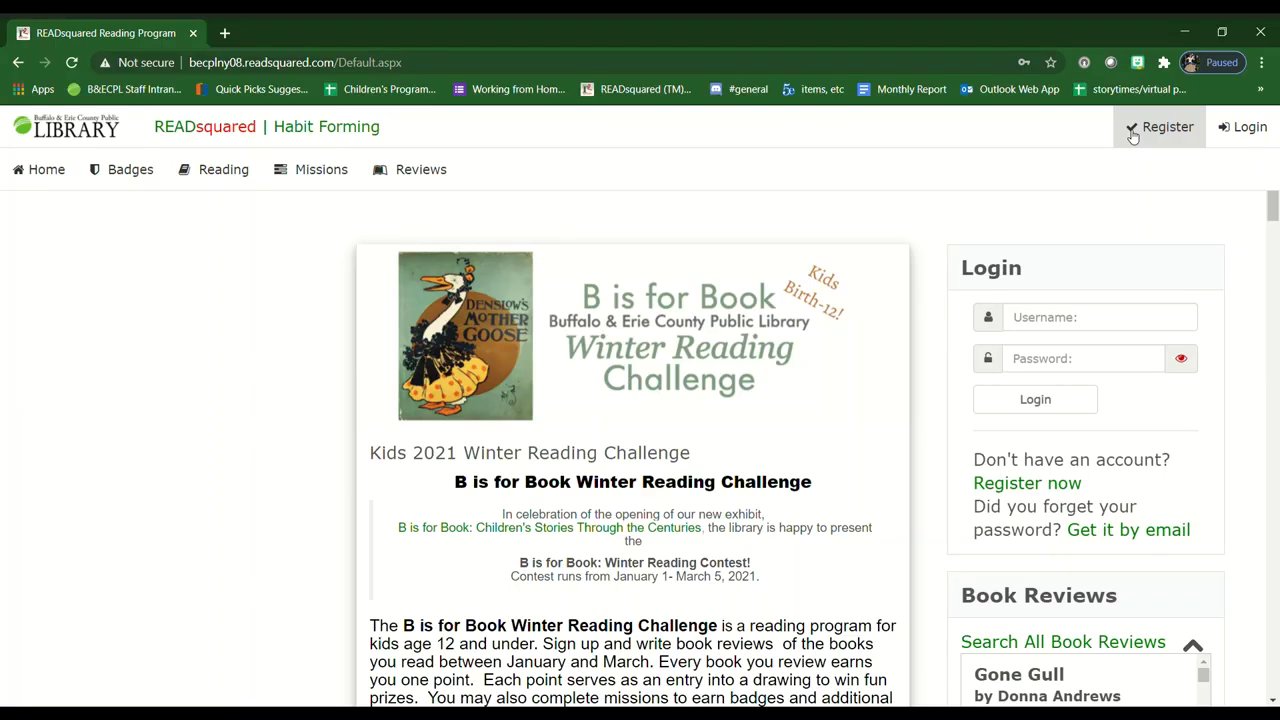
pyautogui.click(1132, 136)
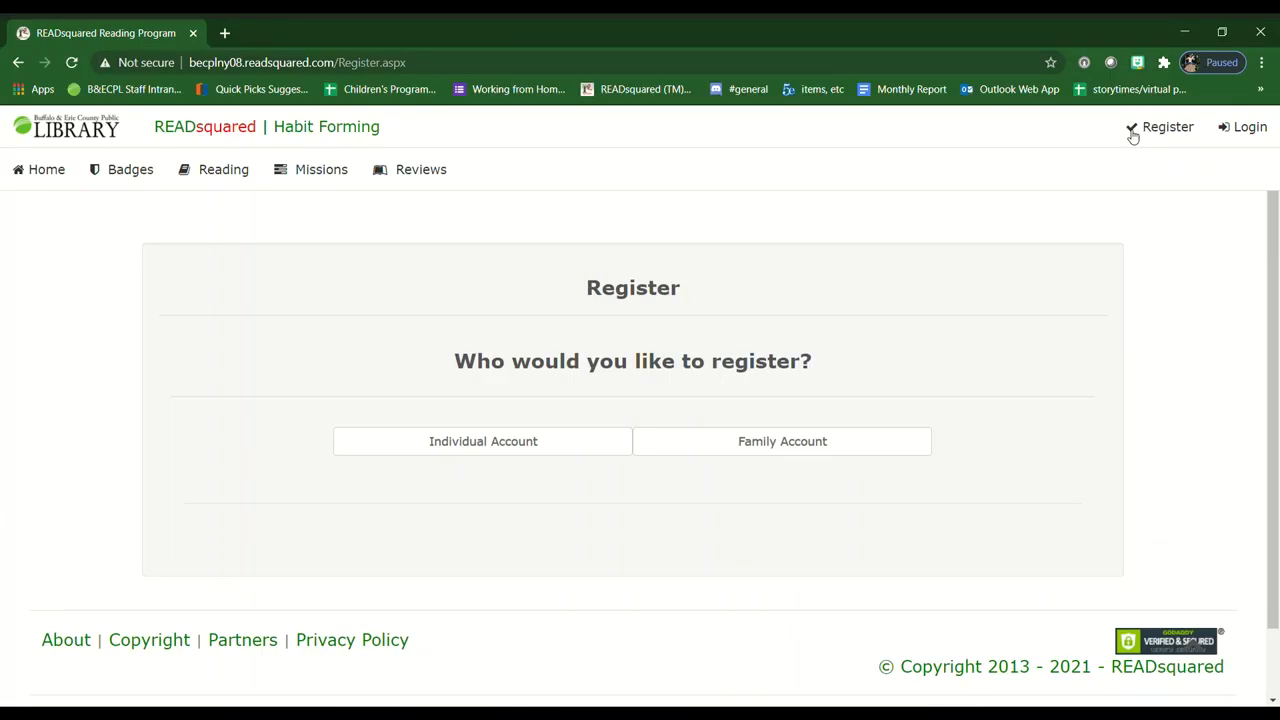
pyautogui.click(737, 444)
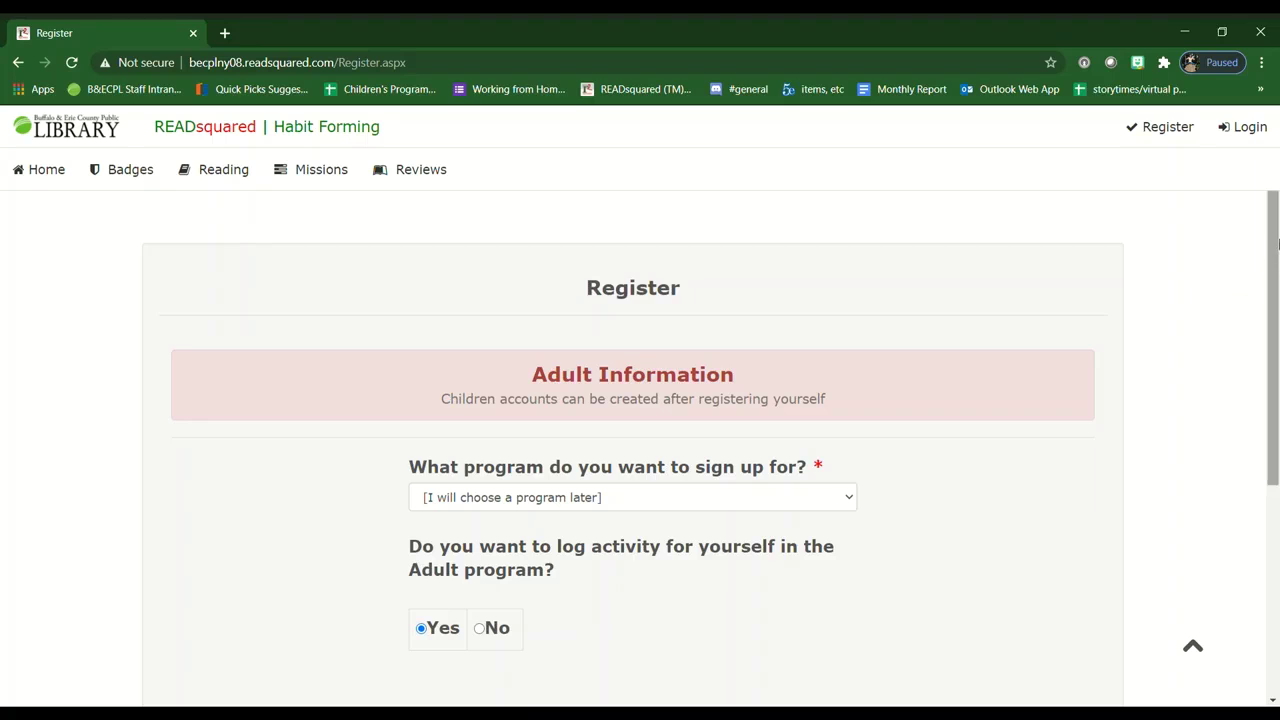
pyautogui.moveTo(1275, 249); pyautogui.dragTo(1277, 350)
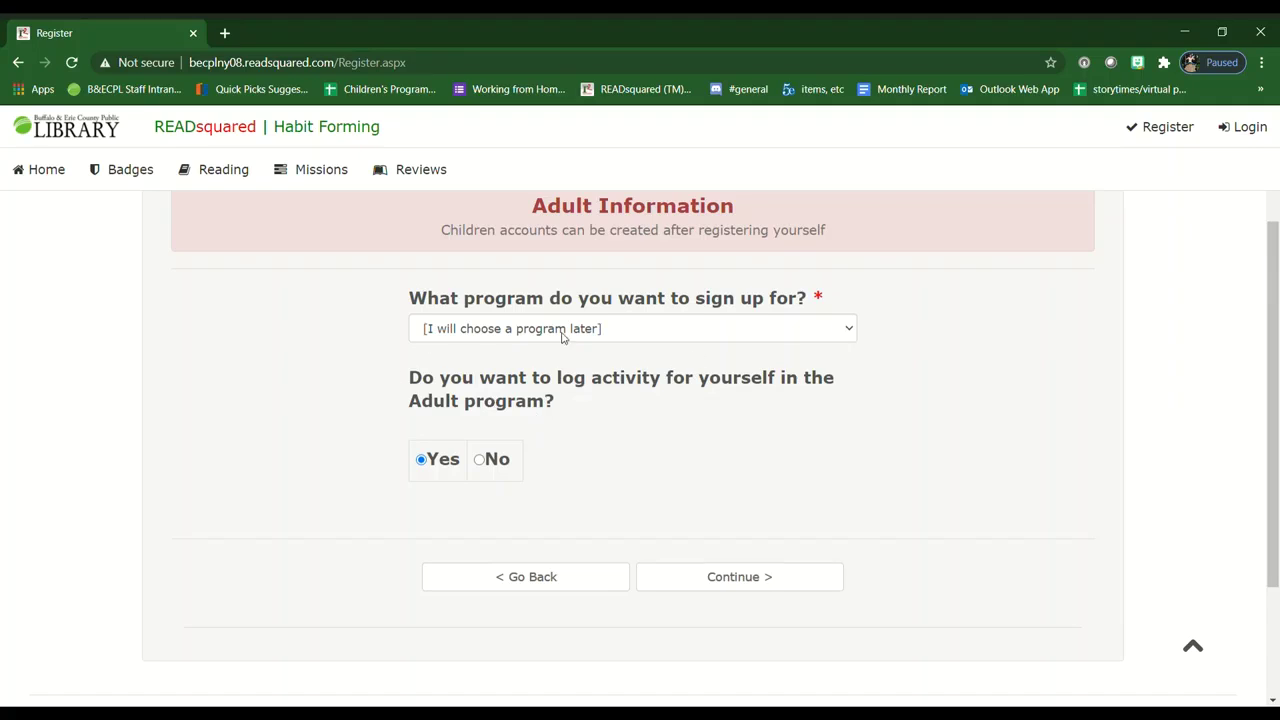
pyautogui.click(847, 330)
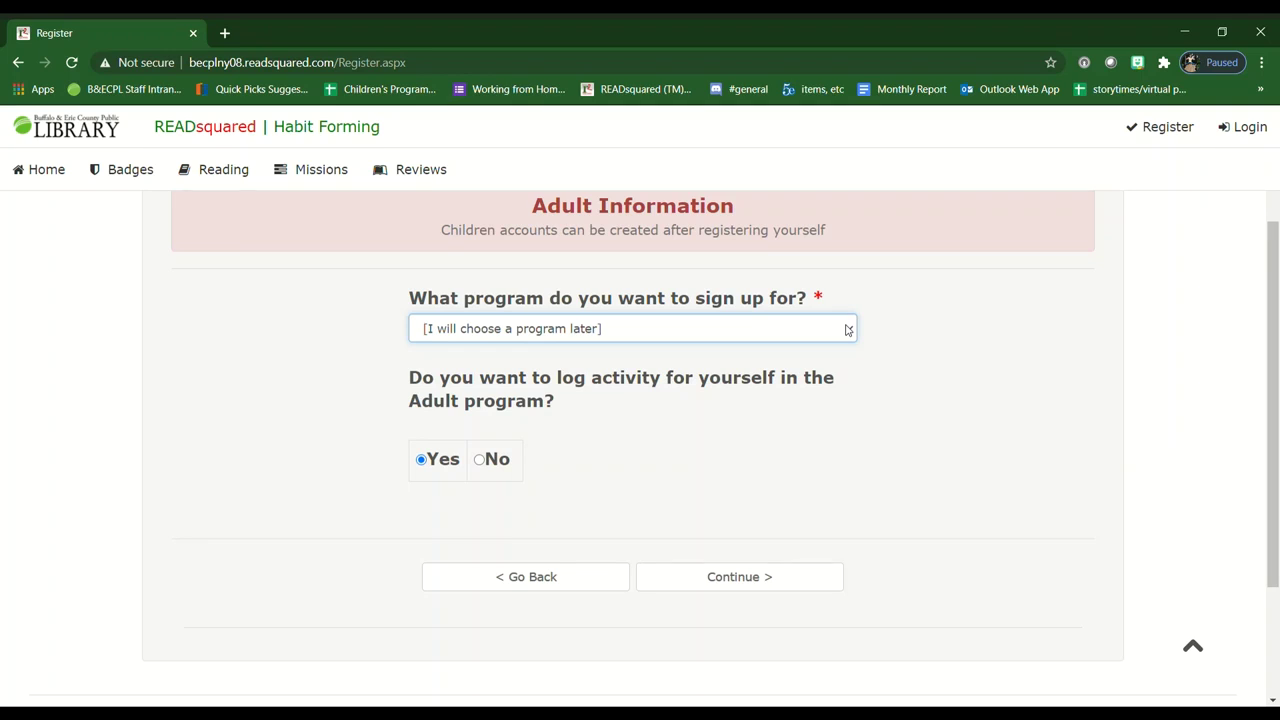
pyautogui.click(790, 437)
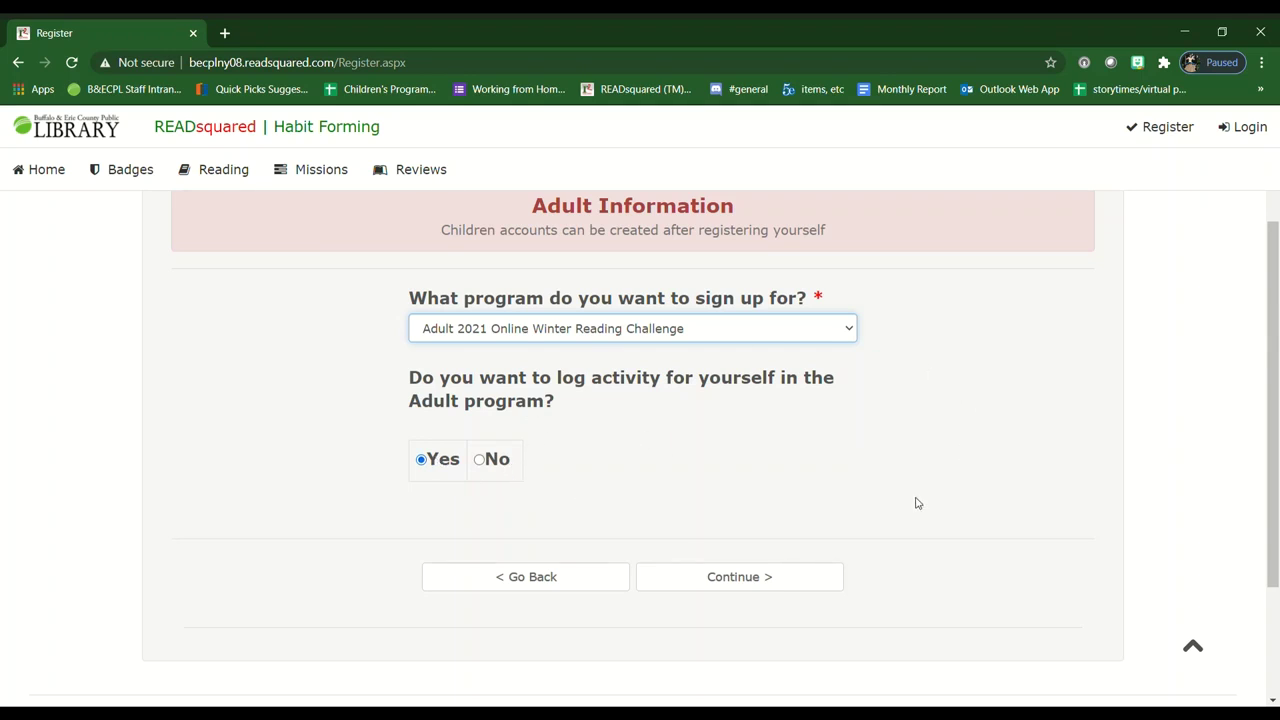
# - Continue to the personal details form and enter the adult's first and last name
pyautogui.click(722, 580)
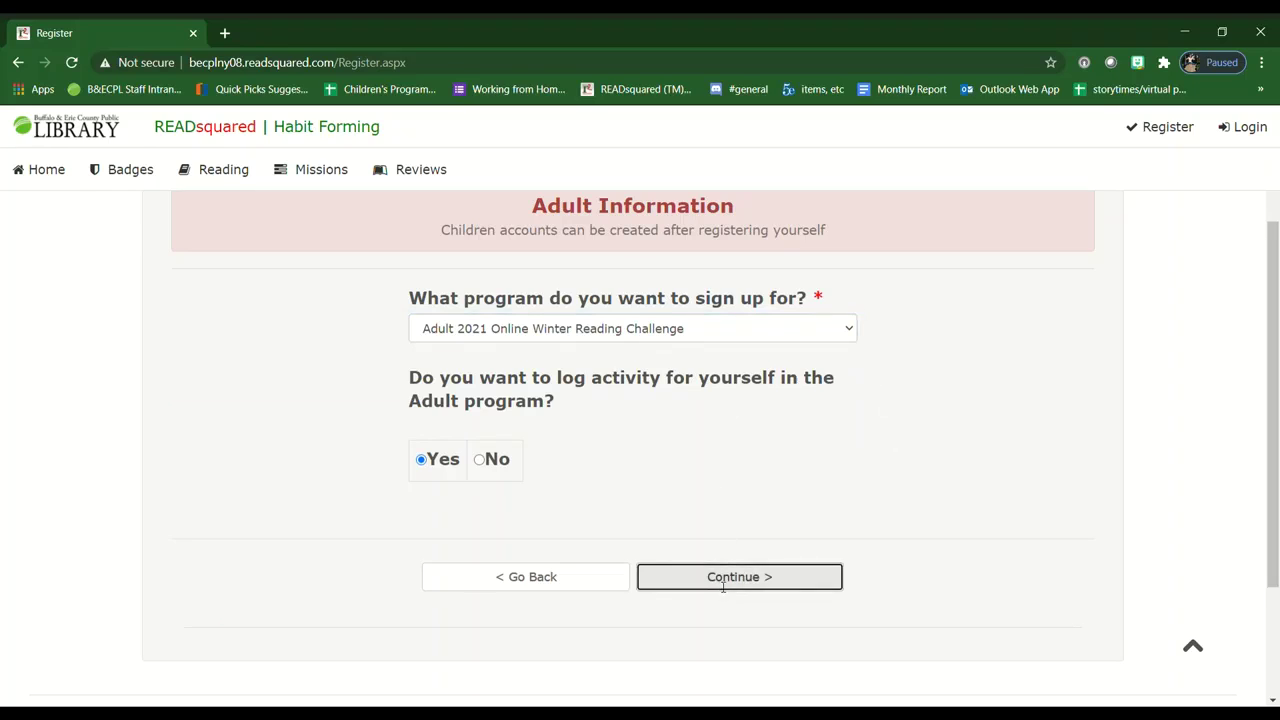
pyautogui.scroll(-3, 738, 432)
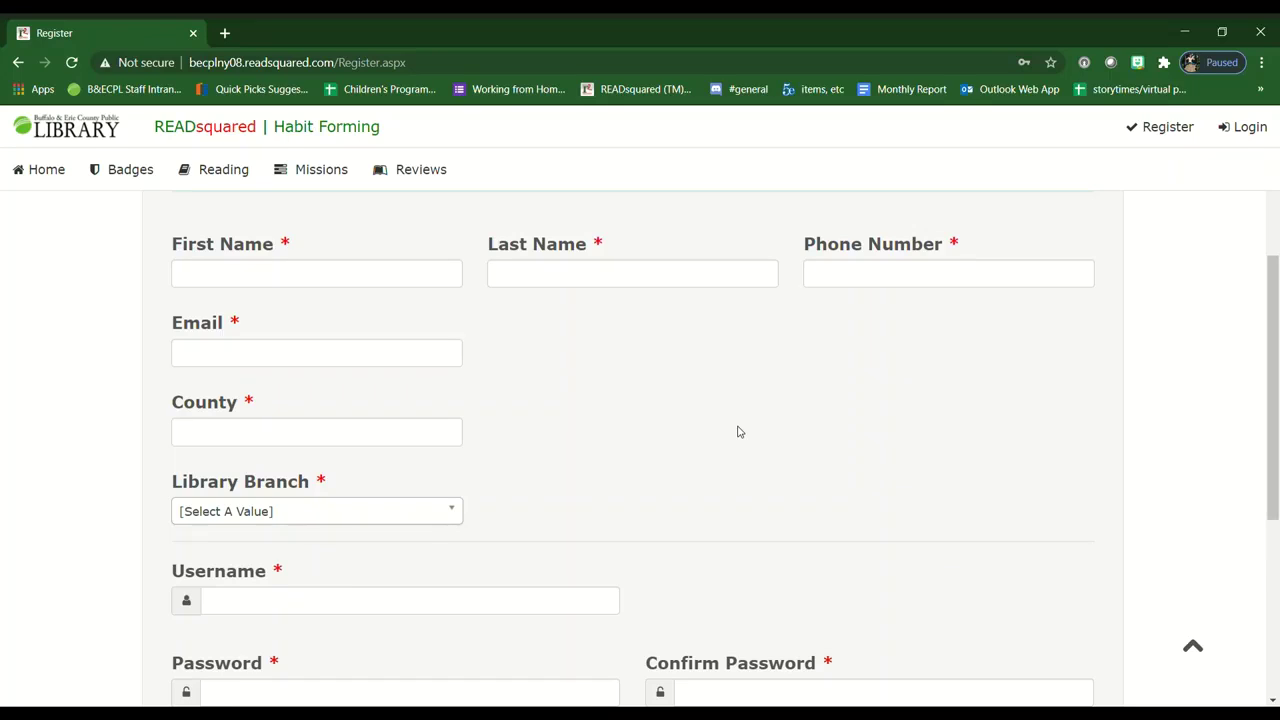
pyautogui.click(366, 284)
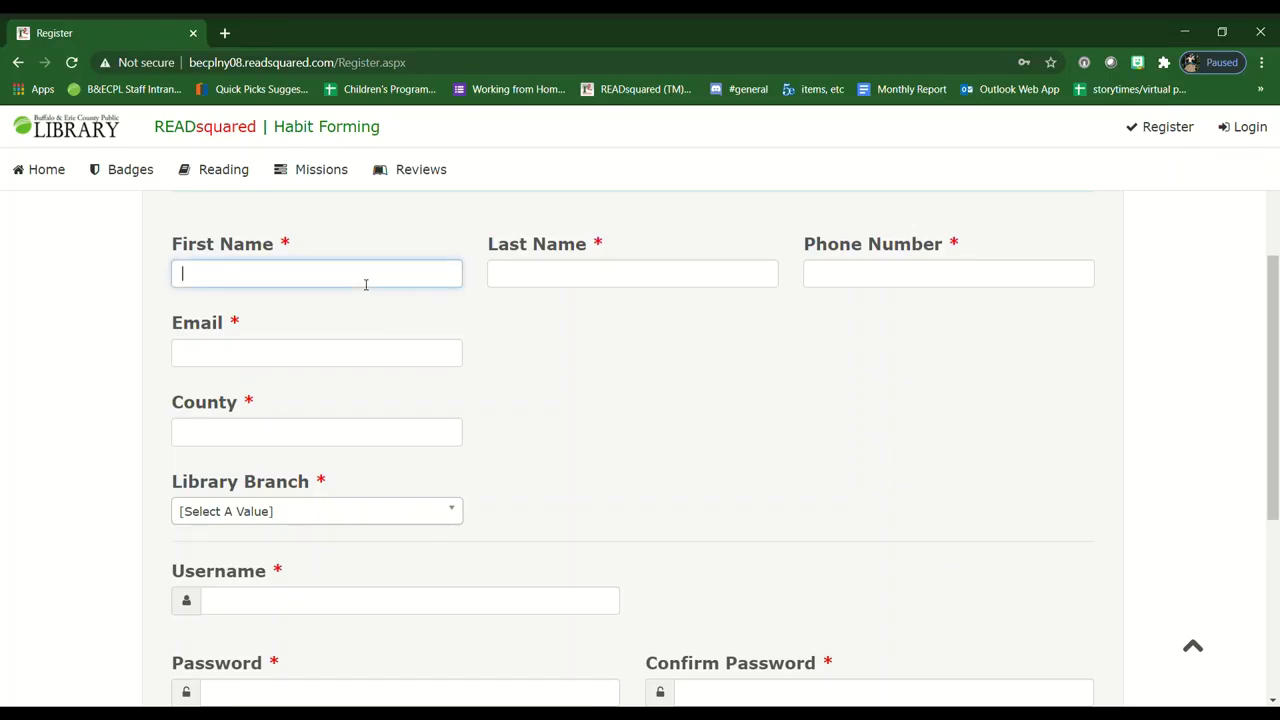
pyautogui.click(575, 275)
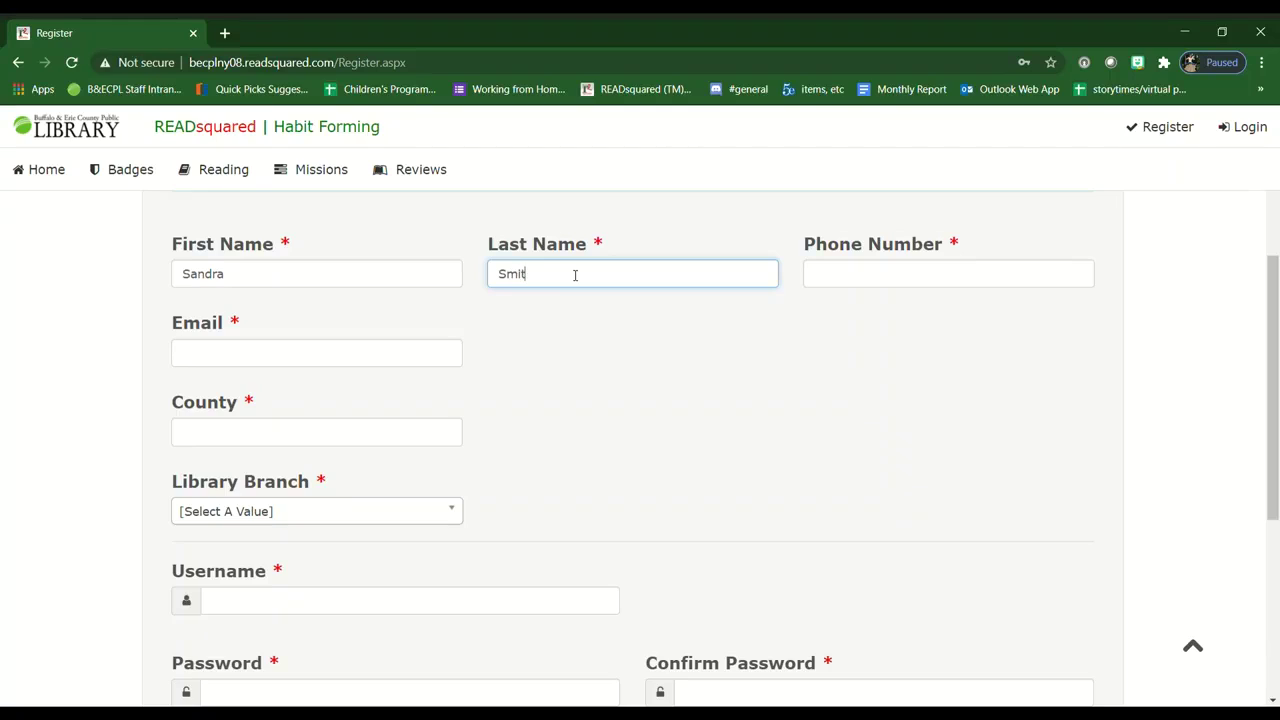
# - Enter the adult's phone number and e-mail address, fixing a typo in the e-mail
pyautogui.click(845, 268)
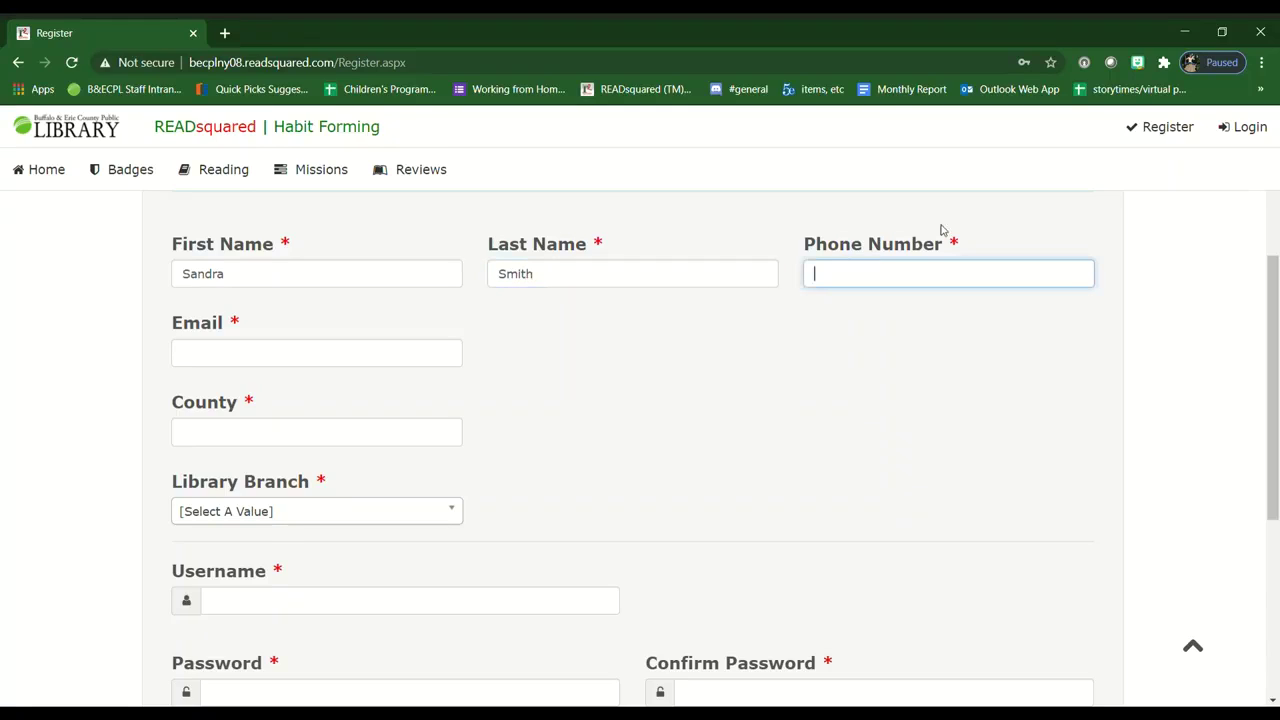
pyautogui.write('7165555555')
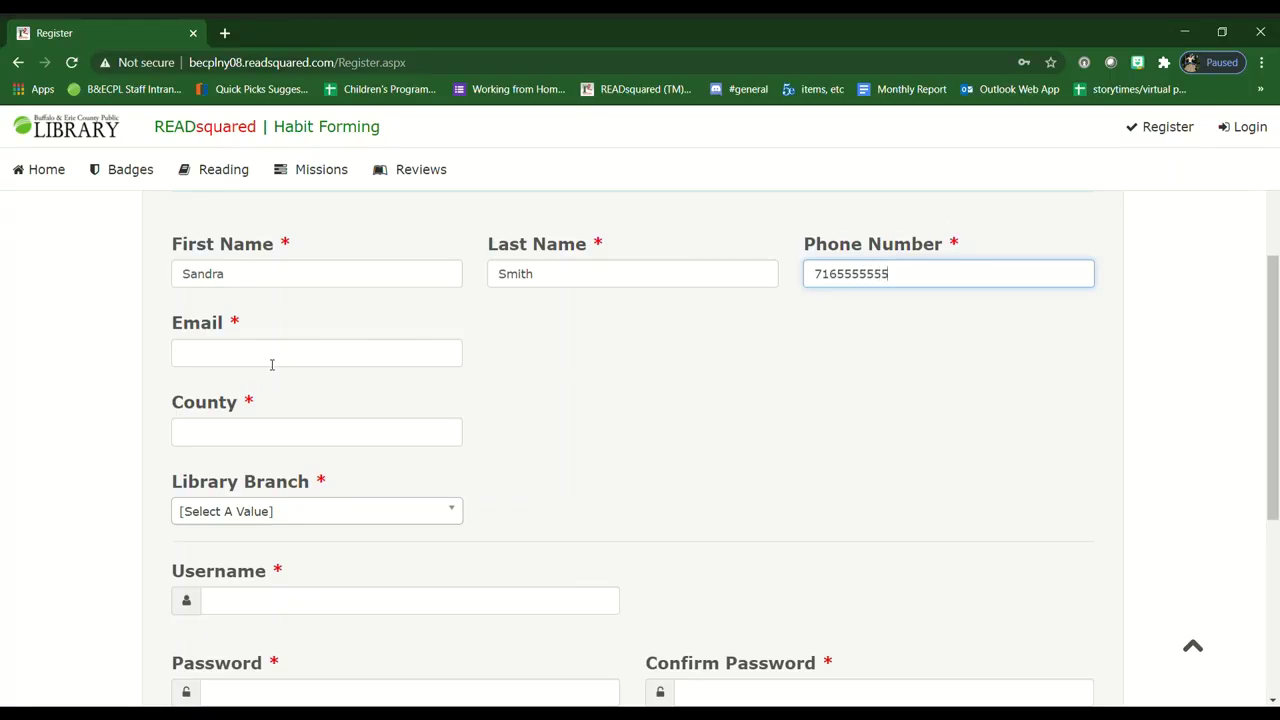
pyautogui.click(271, 364)
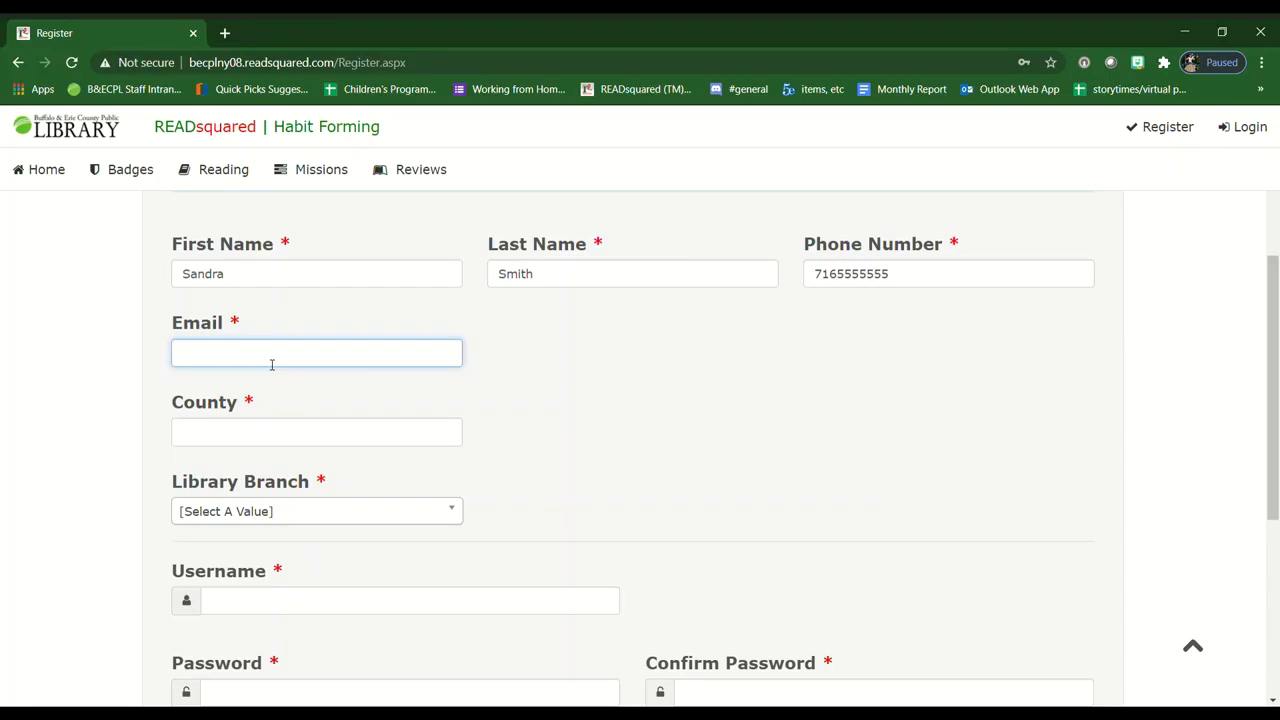
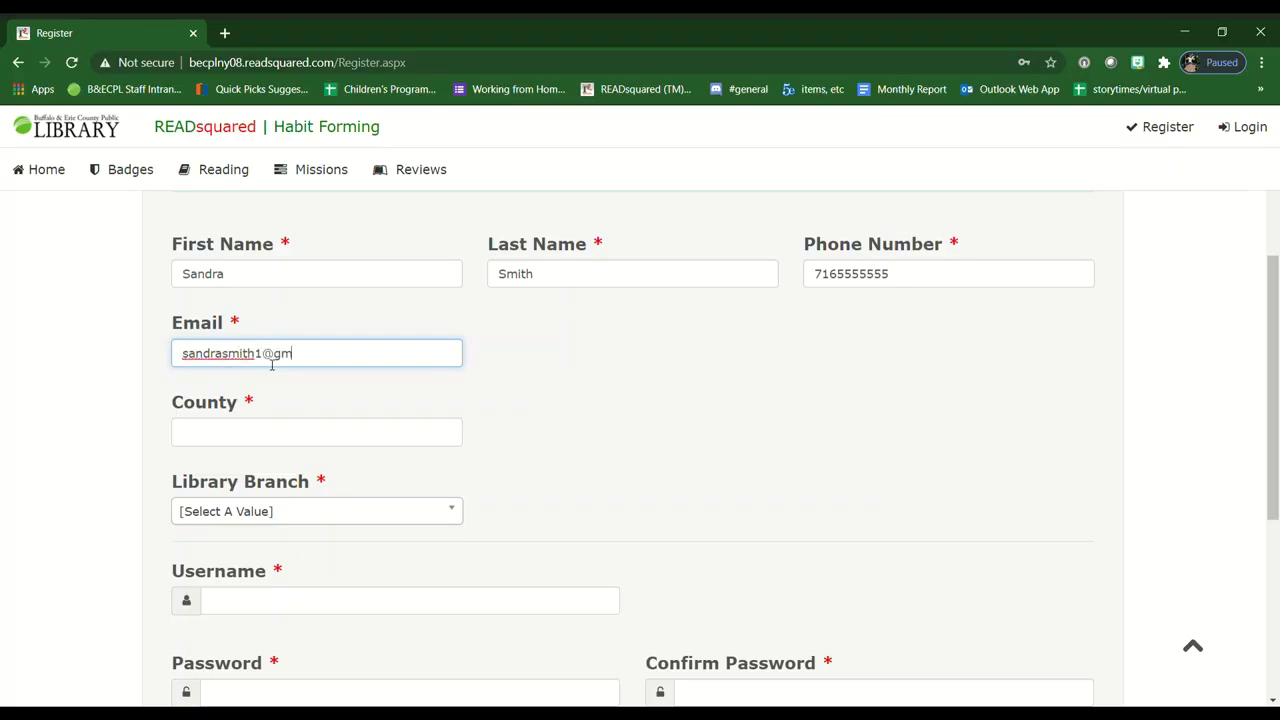
# - Set the county to Erie and choose Central as the library branch
pyautogui.click(246, 437)
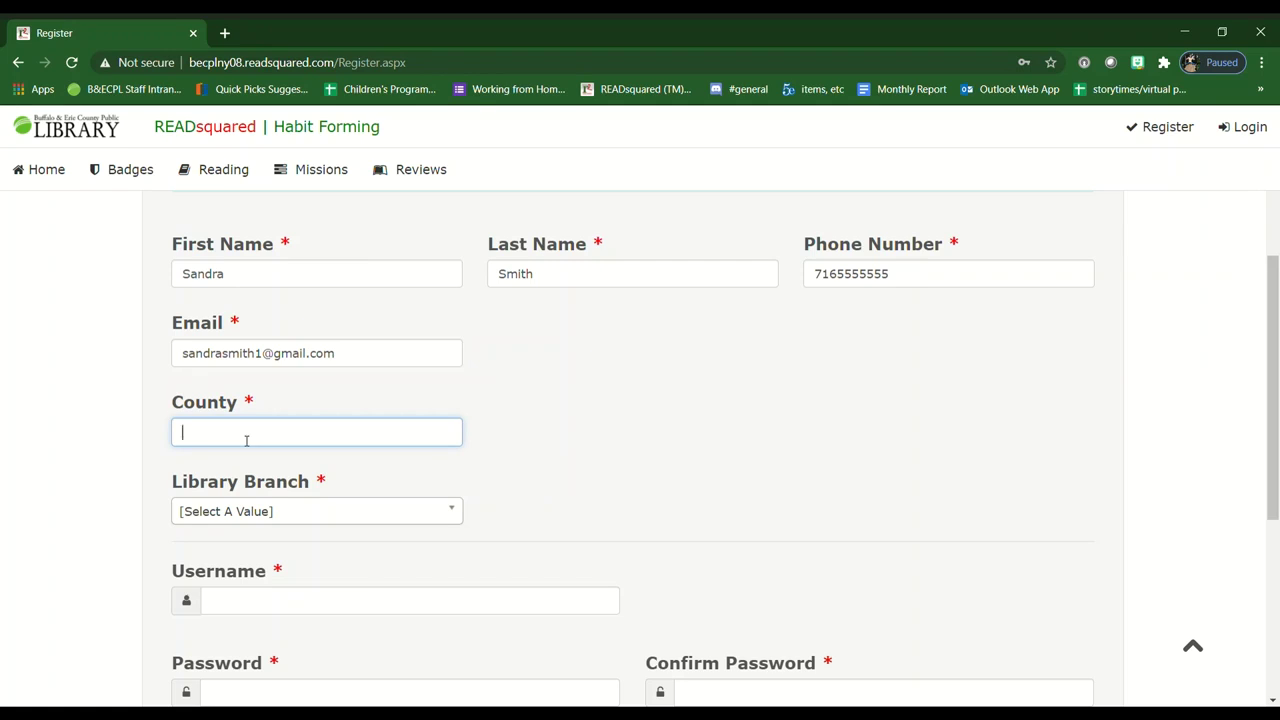
pyautogui.write('Erie')
pyautogui.moveTo(1275, 333); pyautogui.dragTo(1275, 421)
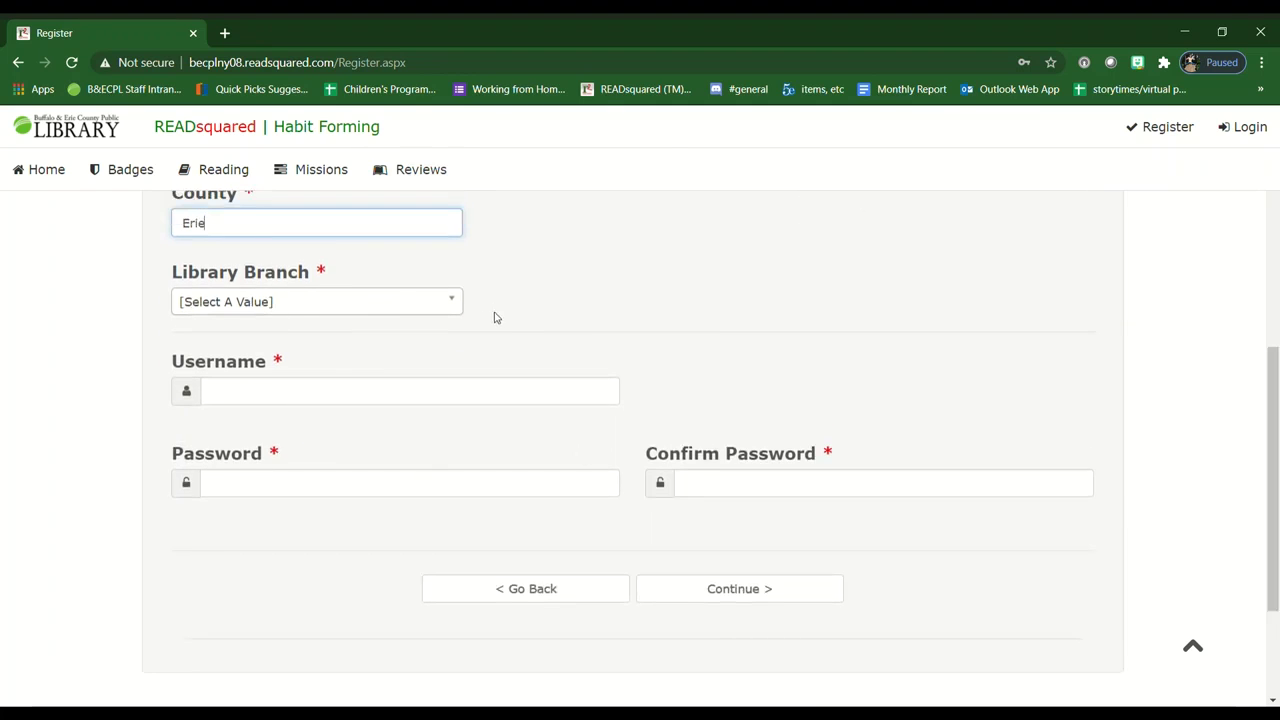
pyautogui.click(458, 304)
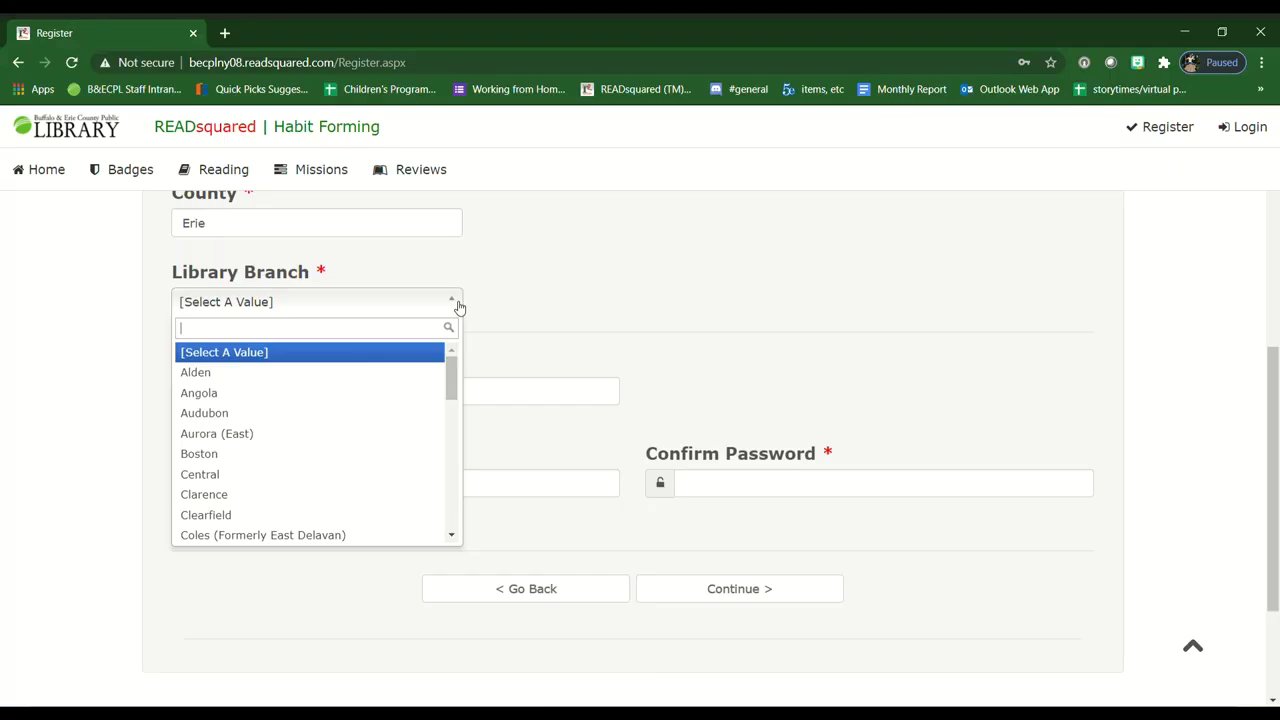
pyautogui.click(255, 475)
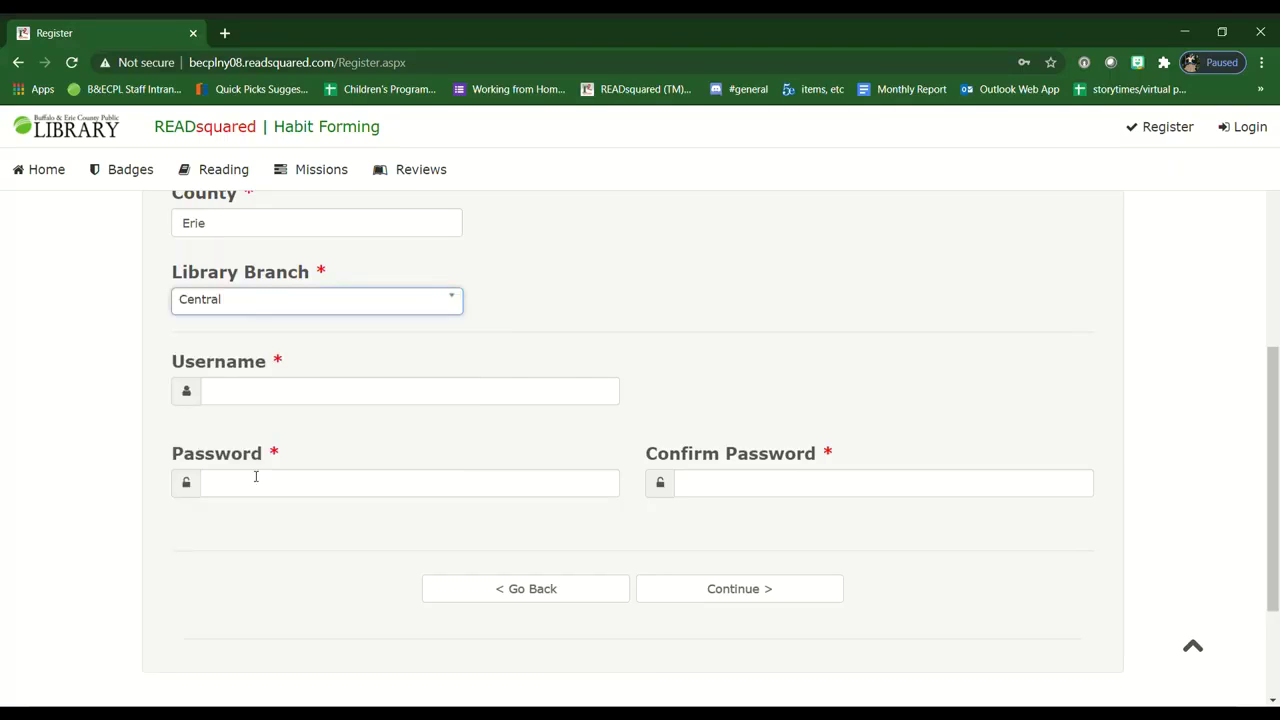
# - Enter the account username and password, confirm the password, and submit
pyautogui.click(270, 395)
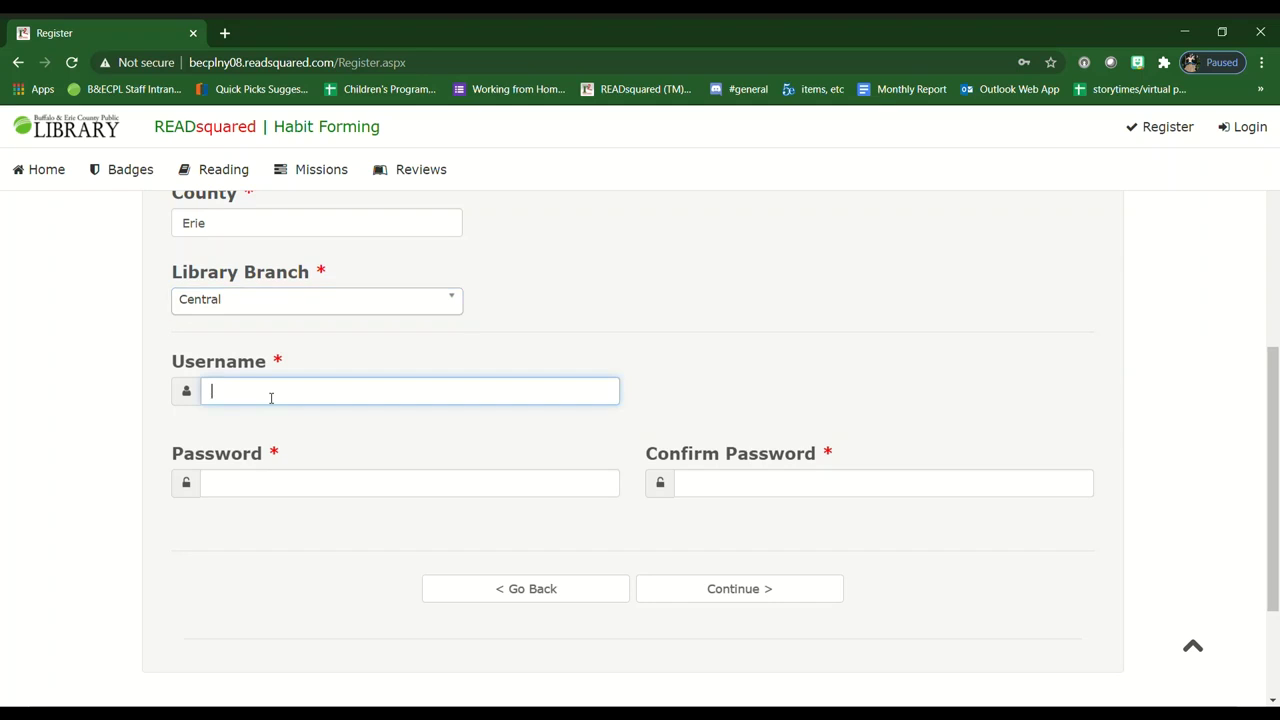
pyautogui.write('Sandas14')
pyautogui.click(266, 488)
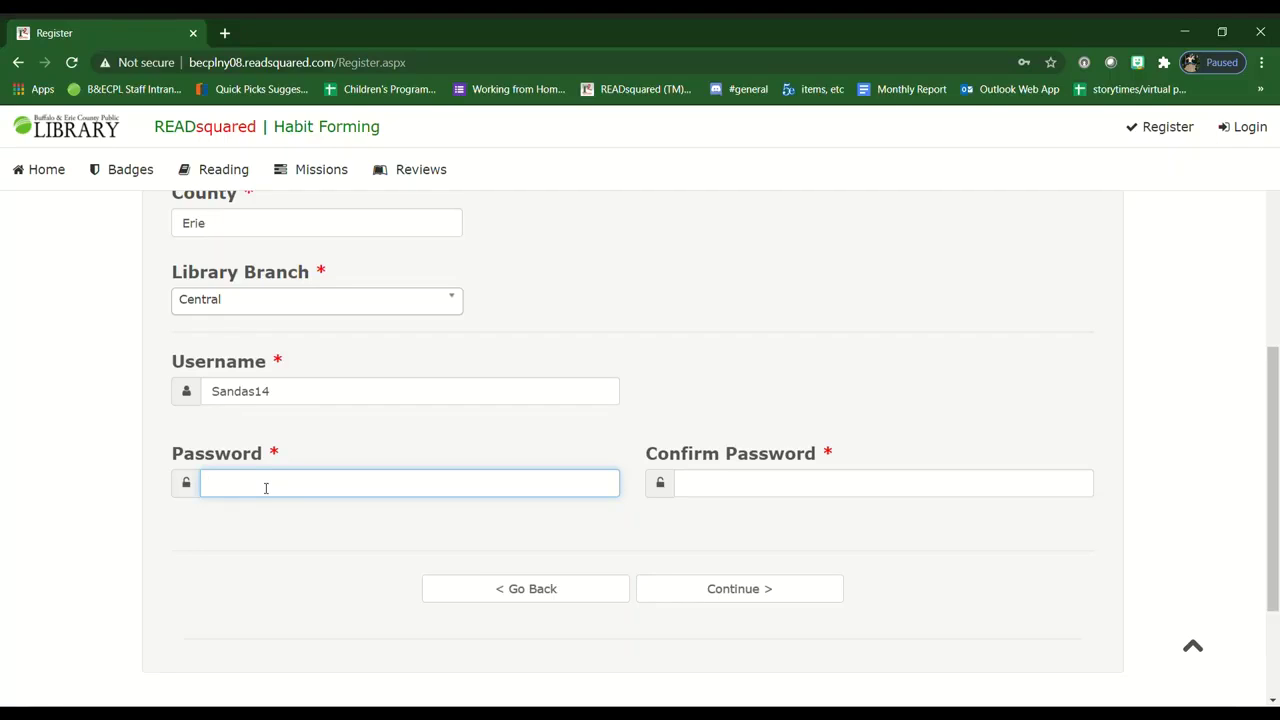
pyautogui.write('••••••••••')
pyautogui.click(780, 481)
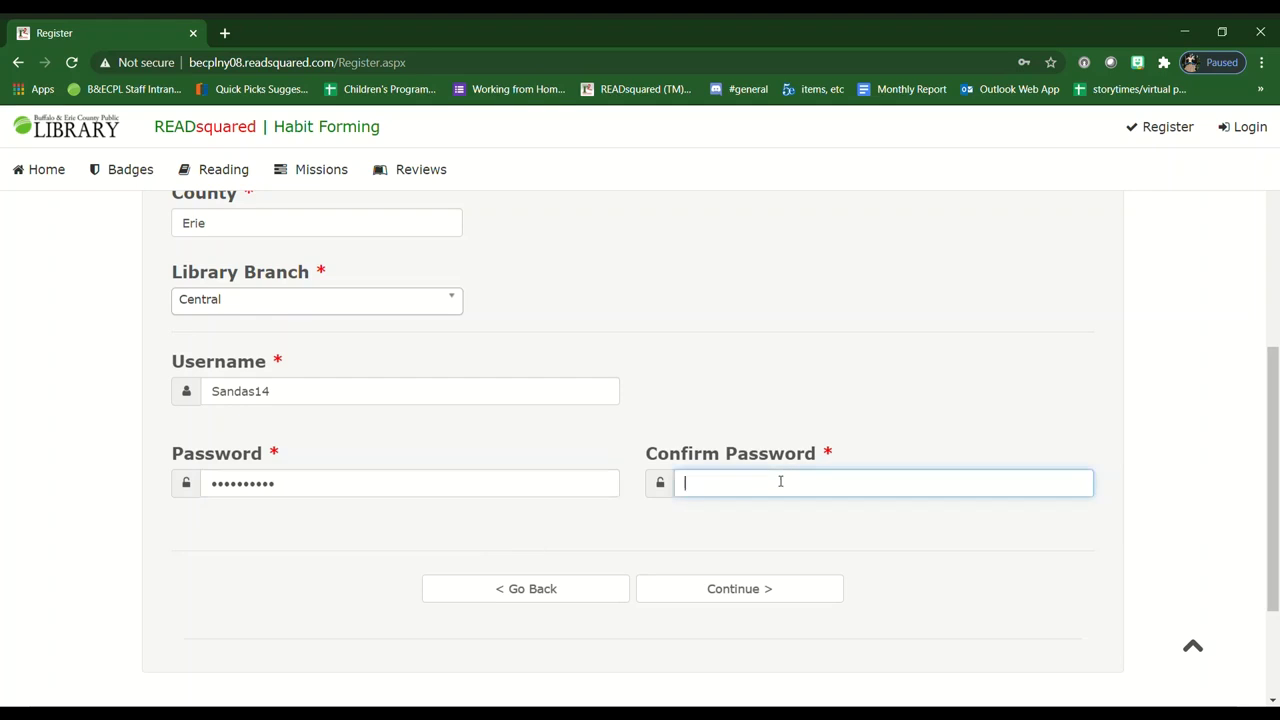
pyautogui.write('•••••••••')
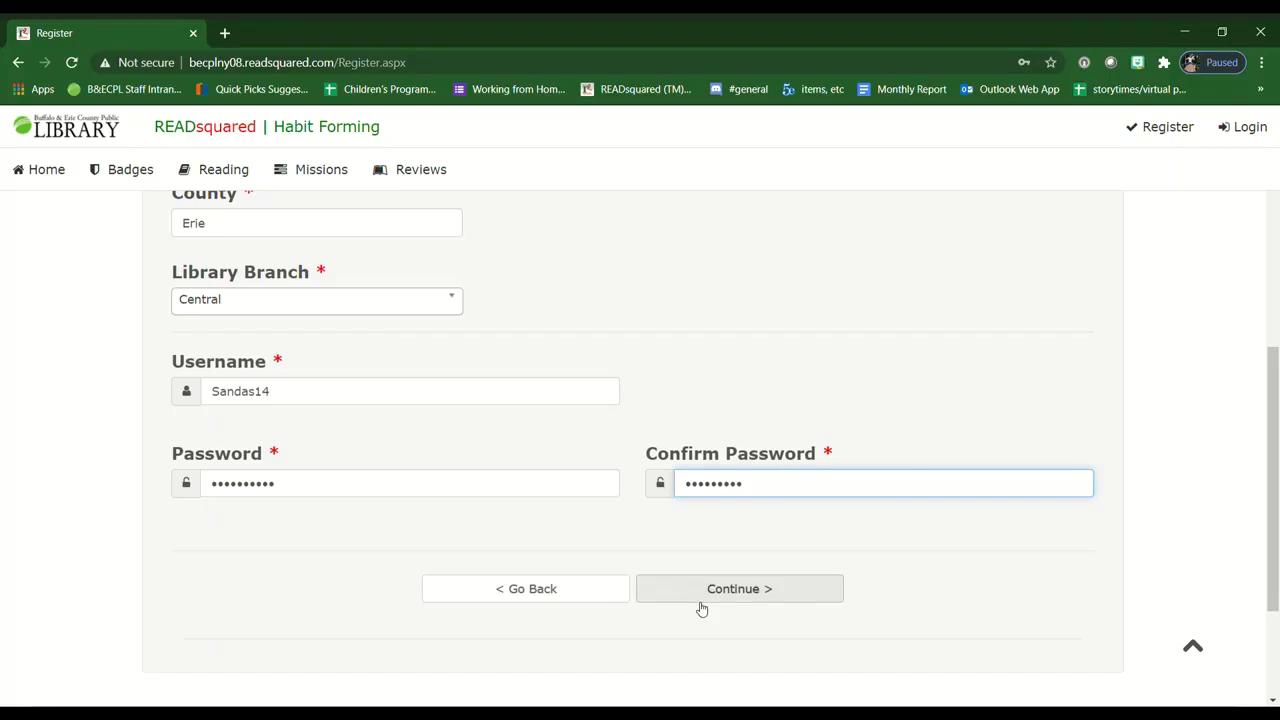
pyautogui.click(700, 596)
# - Re-enter the mismatched confirmation password and advance to the Child #1 Information step
pyautogui.click(760, 510)
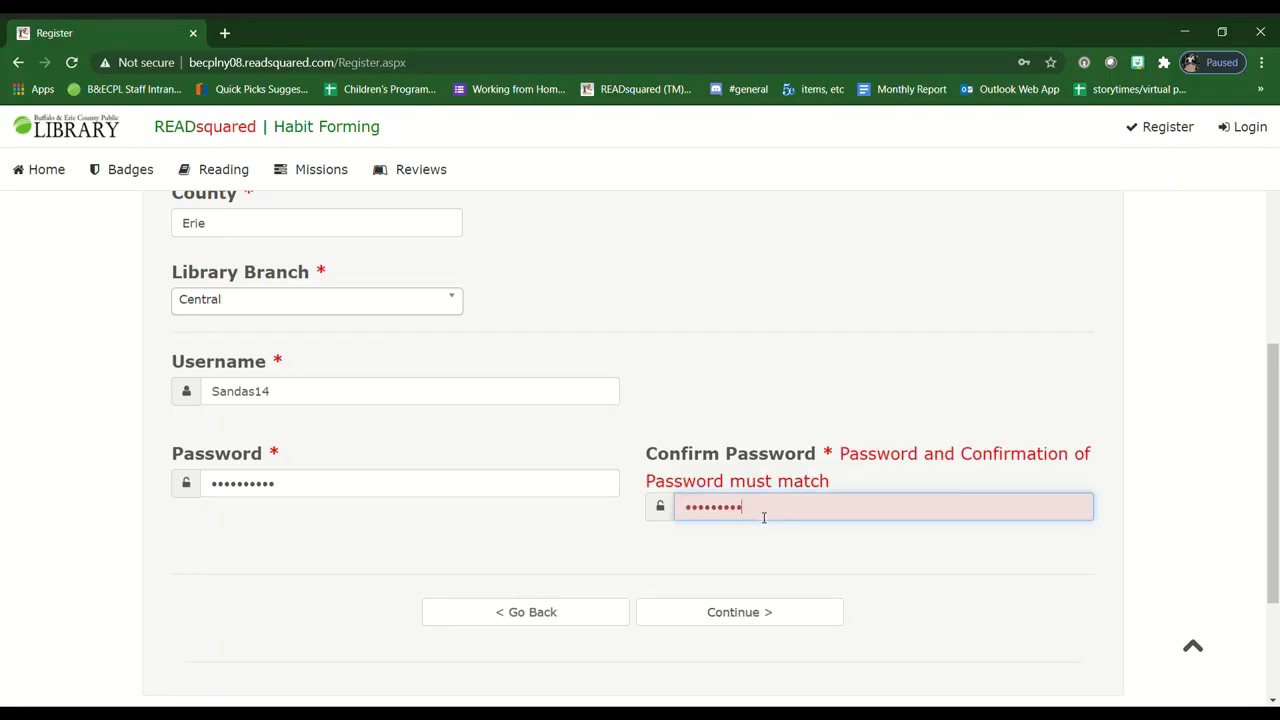
pyautogui.hotkey('ctrl', 'a')
pyautogui.write('**********')
pyautogui.click(646, 609)
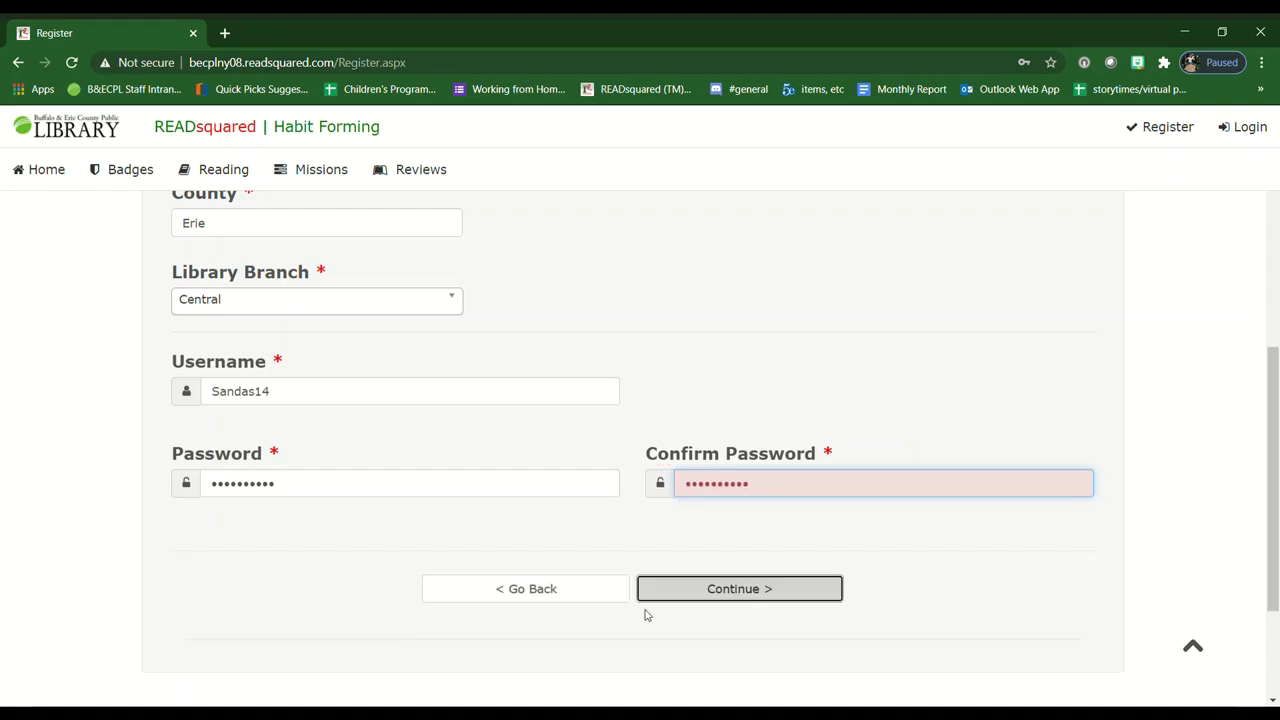
pyautogui.click(779, 596)
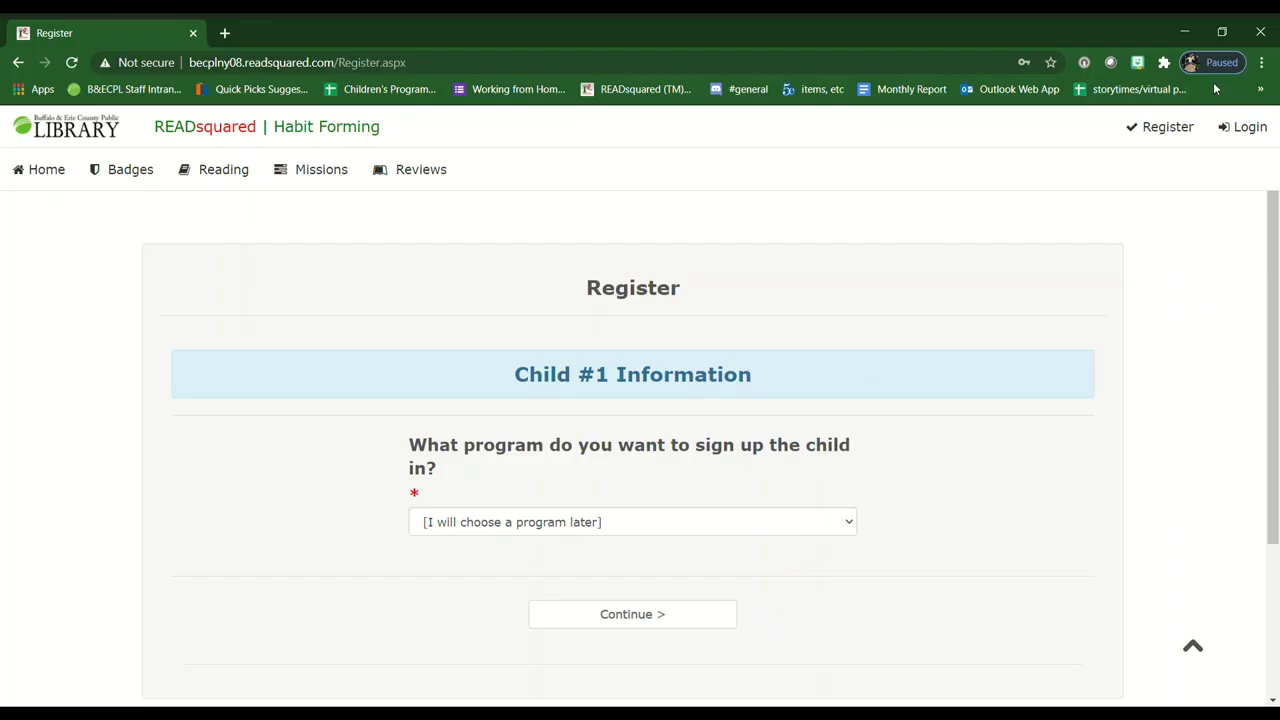
# - Enrol the child in the Kids 2021 Winter Reading Challenge and enter the child's first name
pyautogui.scroll(-2, 1273, 215)
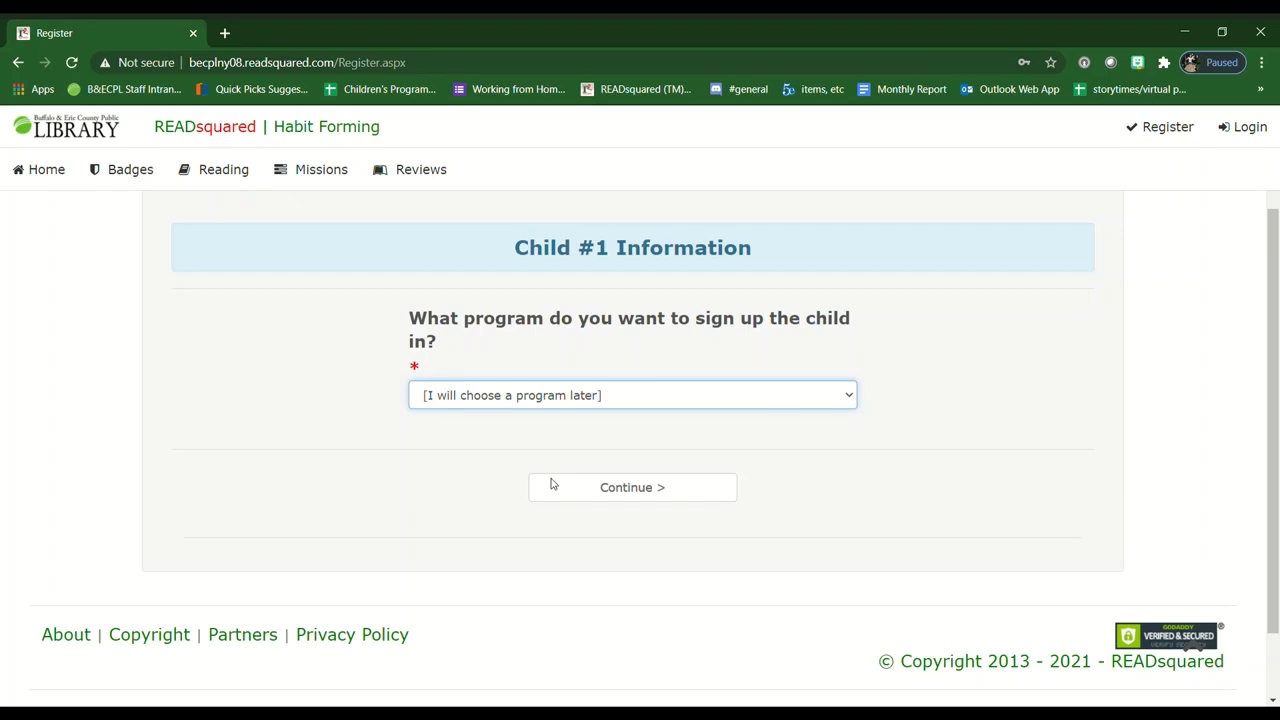
pyautogui.press('Down')
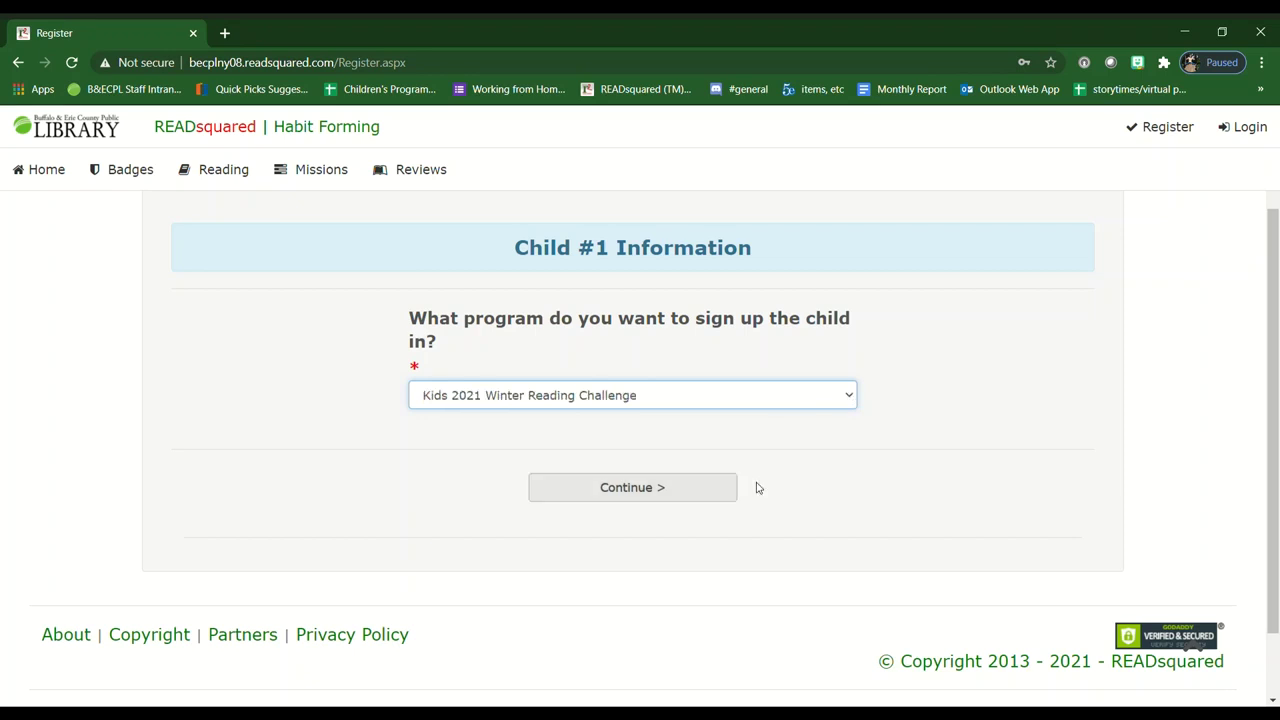
pyautogui.click(596, 488)
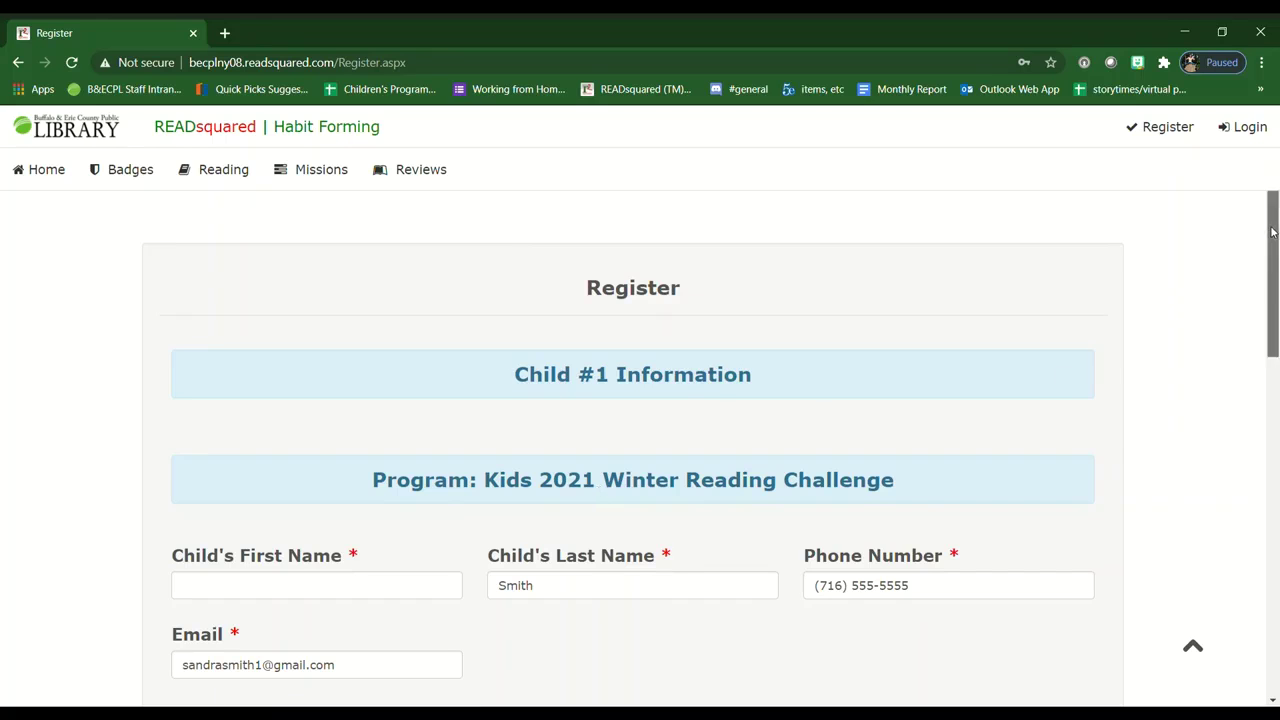
pyautogui.moveTo(1272, 304); pyautogui.dragTo(1276, 346)
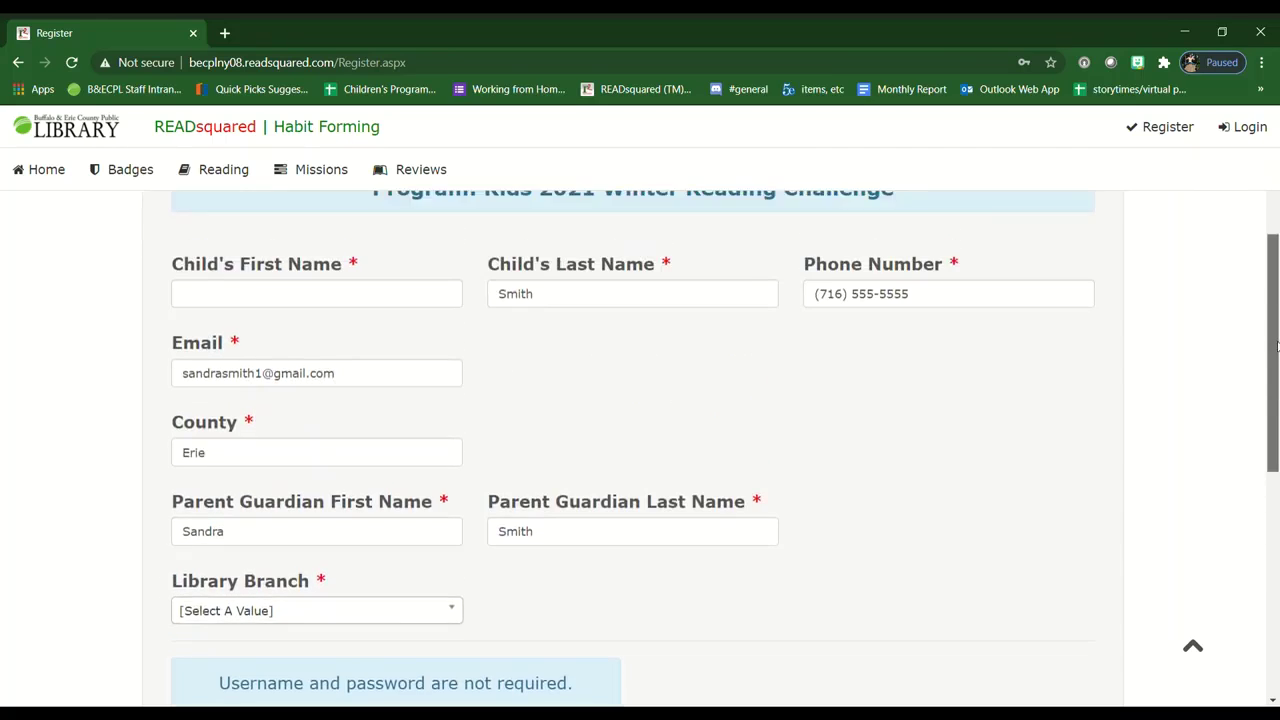
pyautogui.click(278, 299)
pyautogui.write('Marcus')
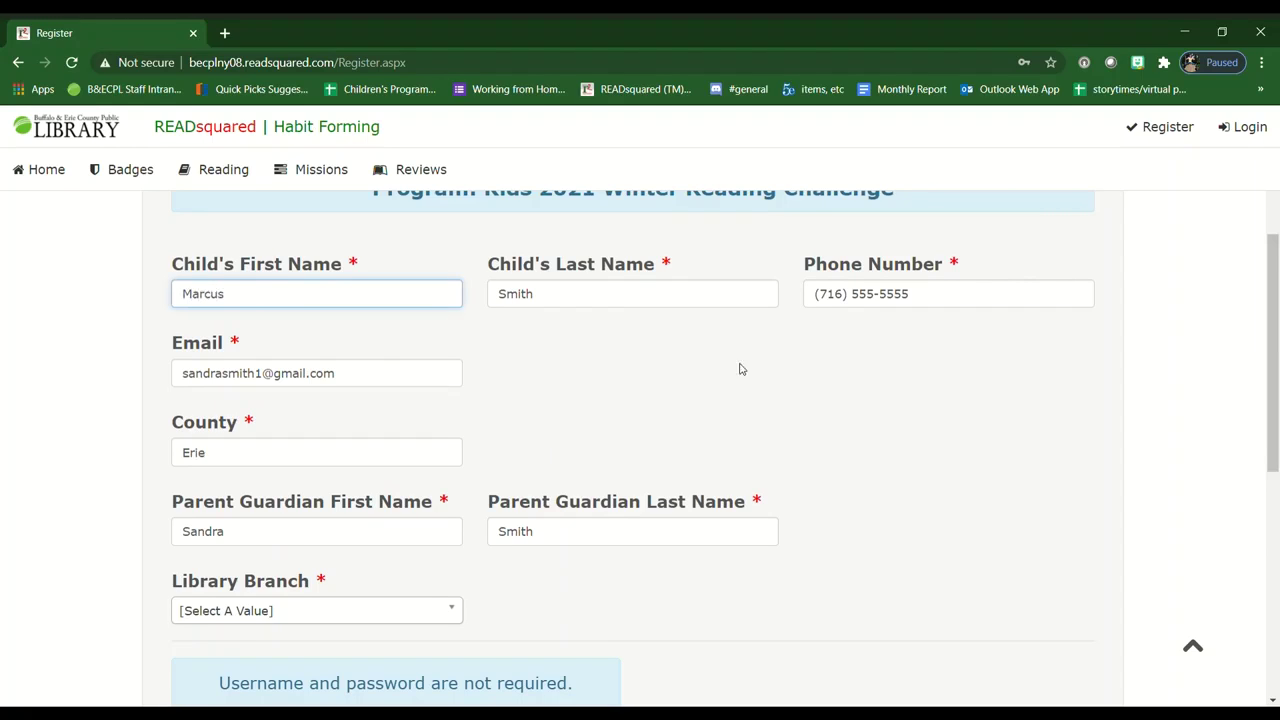
pyautogui.click(948, 479)
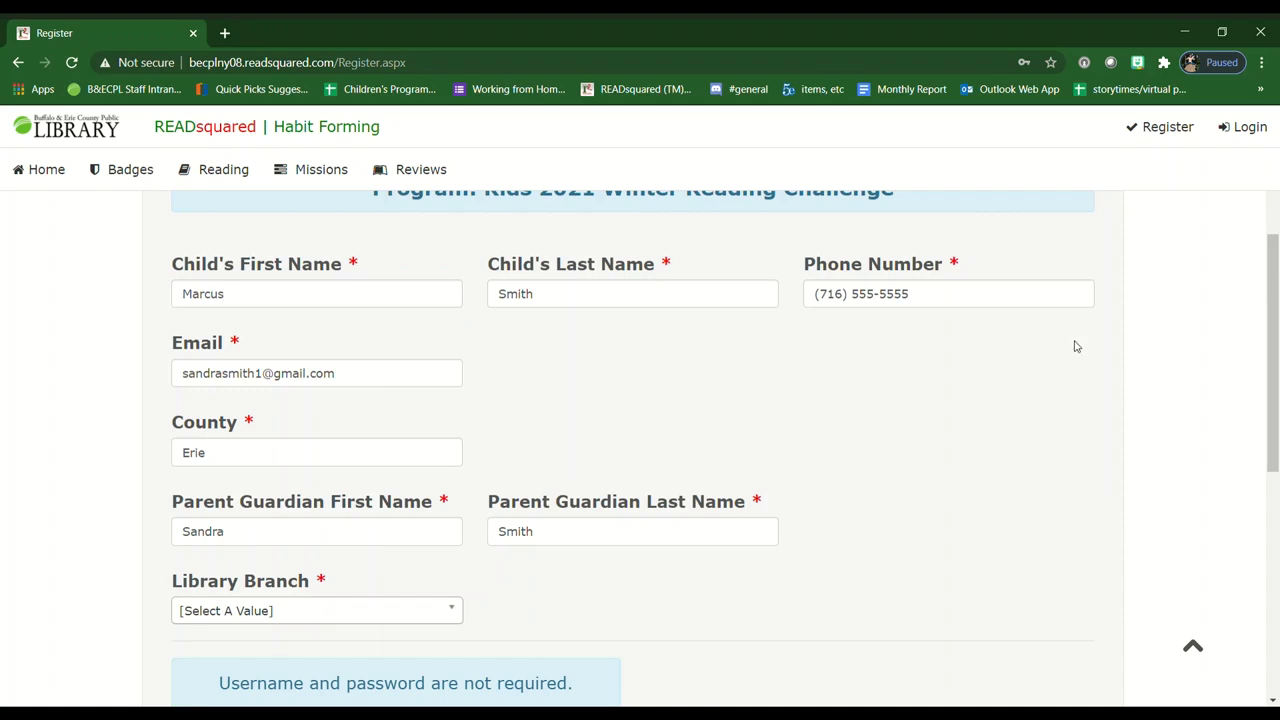
# - Select Central as the child's library branch
pyautogui.moveTo(1270, 273); pyautogui.dragTo(1275, 353)
pyautogui.click(448, 349)
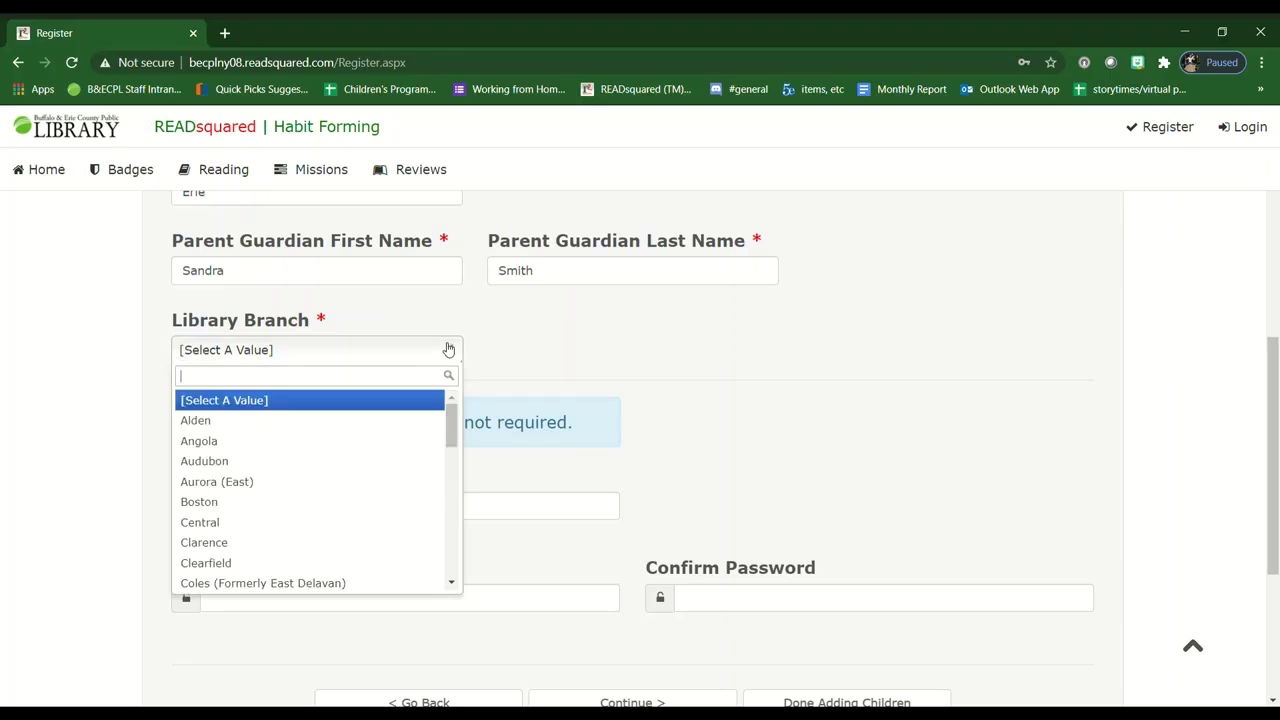
pyautogui.click(231, 526)
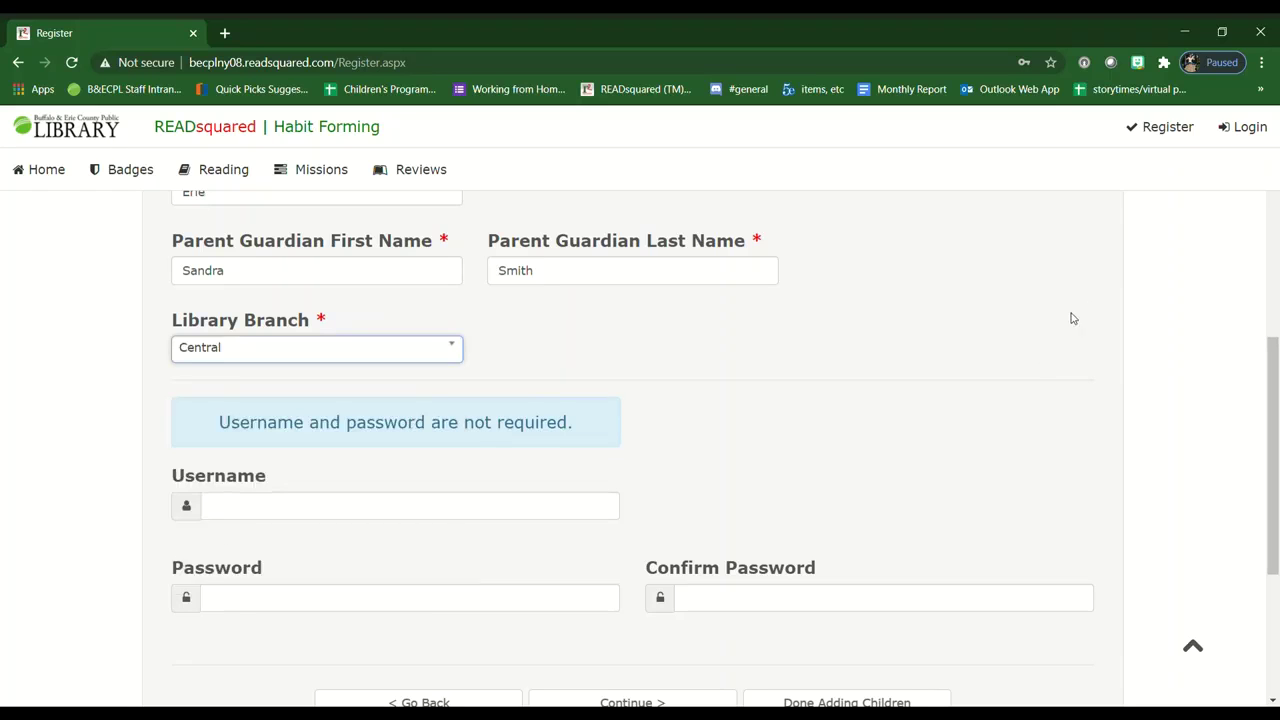
pyautogui.moveTo(1275, 413); pyautogui.dragTo(1277, 493)
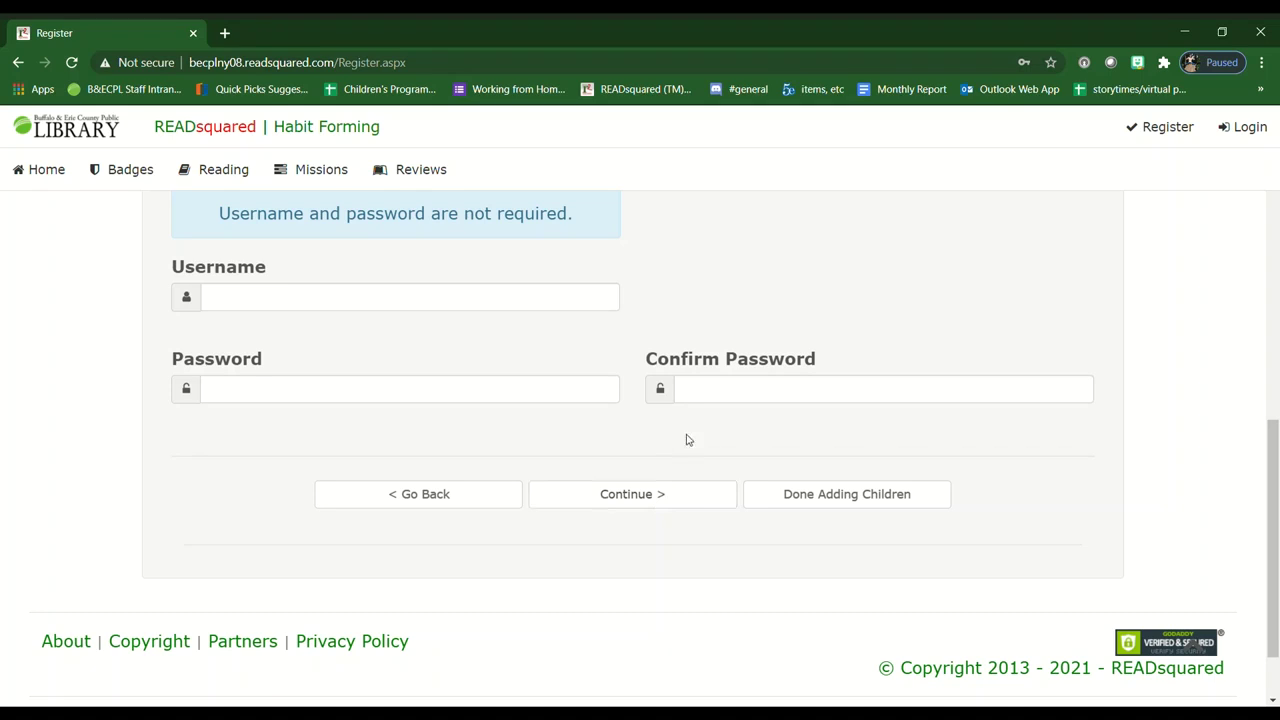
# - Finish adding children to submit the family registration
pyautogui.click(818, 509)
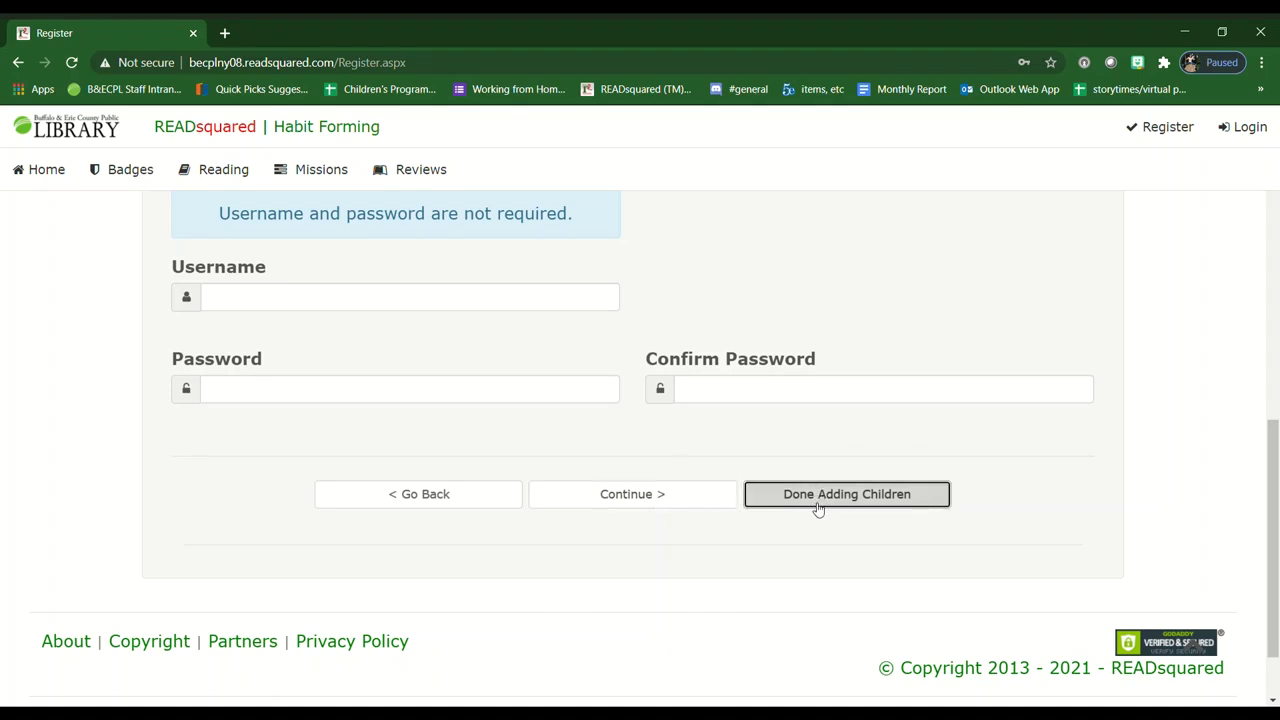